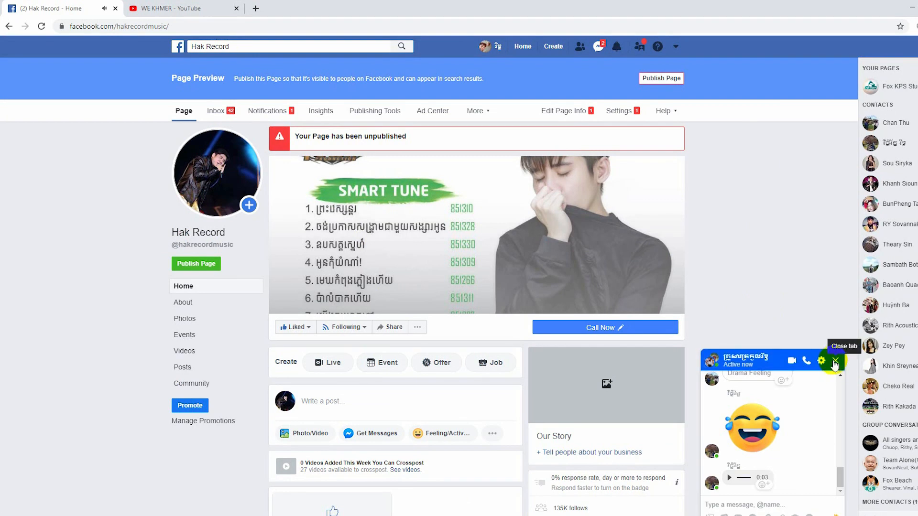
Step: Close the open chat and examine the alert about the Page's publication status above the cover photo
{"action": "left_click", "coordinate": [840, 353]}
{"action": "left_click_drag", "start_coordinate": [363, 137], "coordinate": [408, 137]}
{"action": "left_click", "coordinate": [732, 156]}
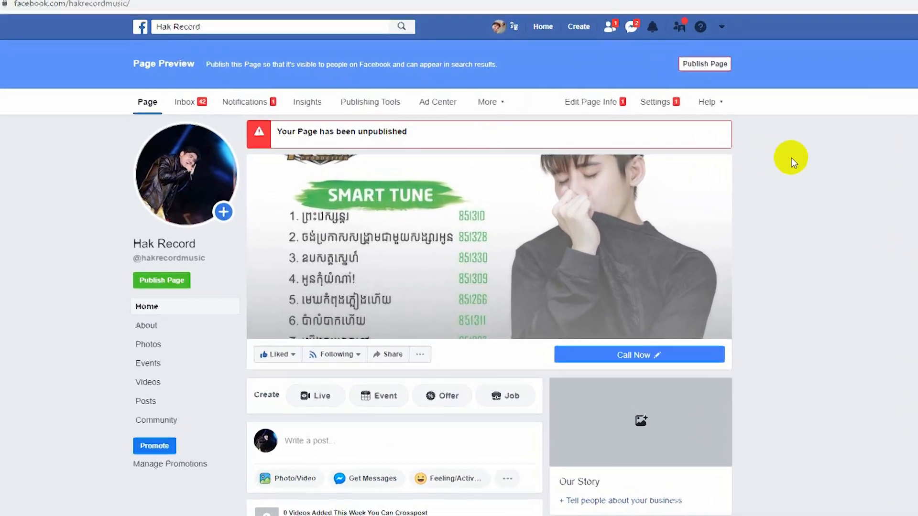
{"action": "double_click", "coordinate": [380, 129]}
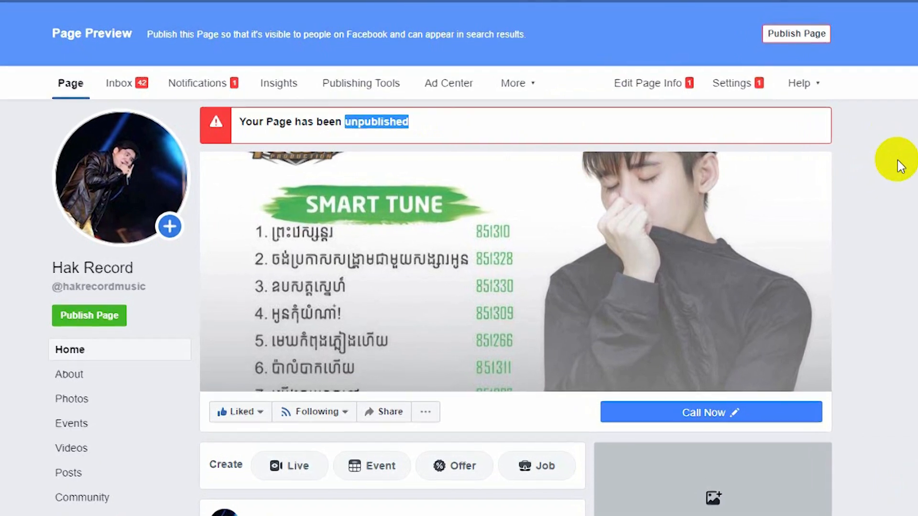
{"action": "left_click", "coordinate": [905, 164]}
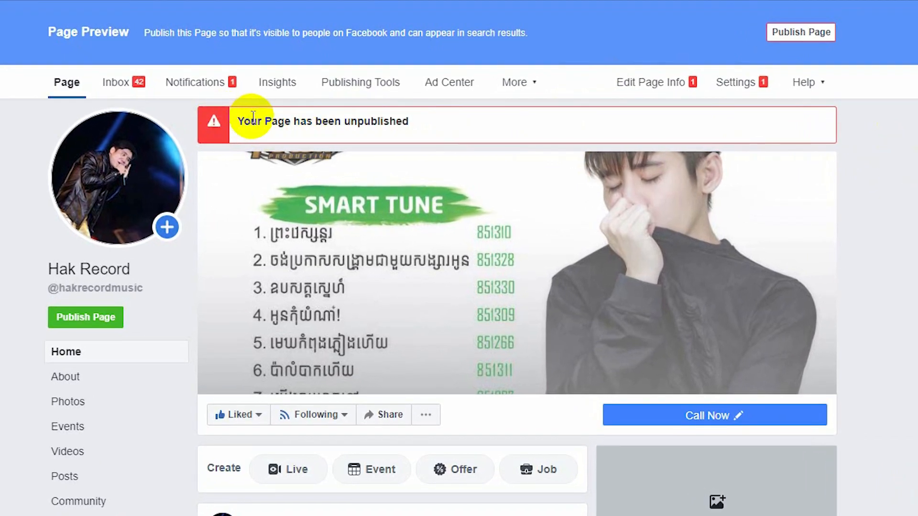
{"action": "left_click_drag", "start_coordinate": [246, 121], "coordinate": [414, 121]}
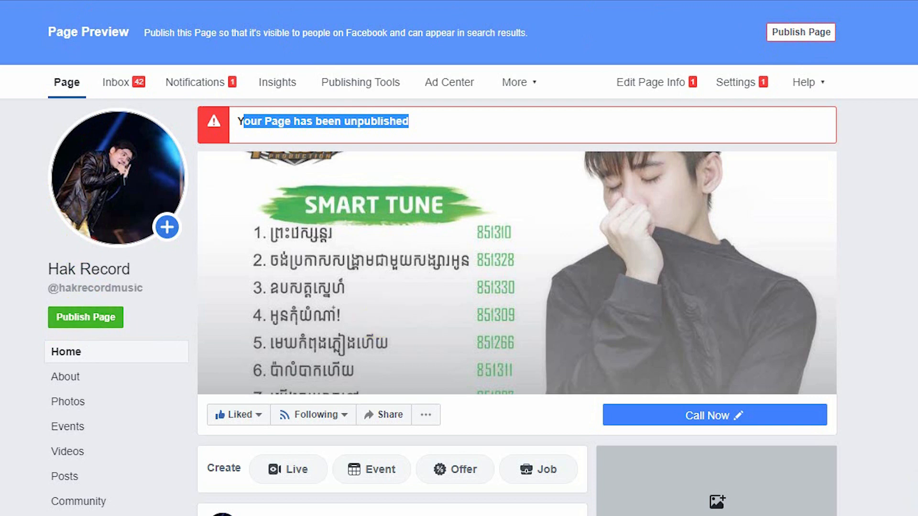
{"action": "left_click", "coordinate": [335, 123]}
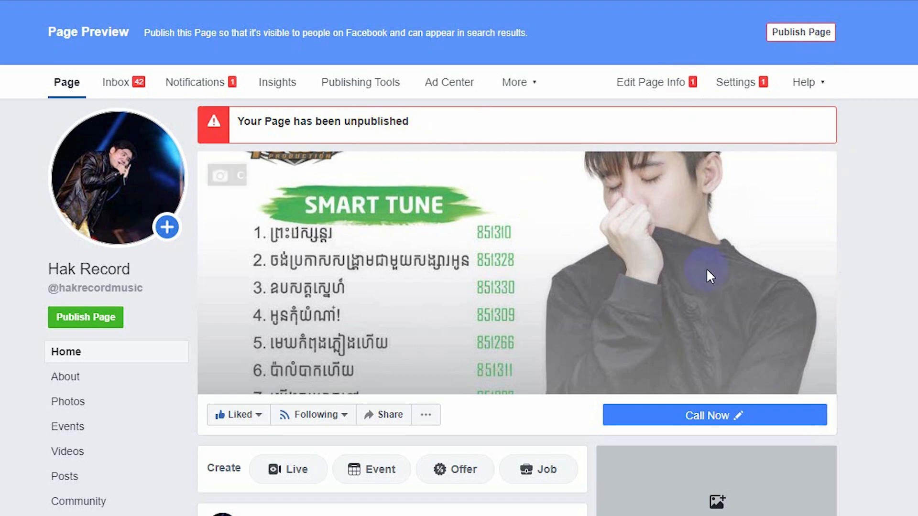
{"action": "double_click", "coordinate": [361, 120]}
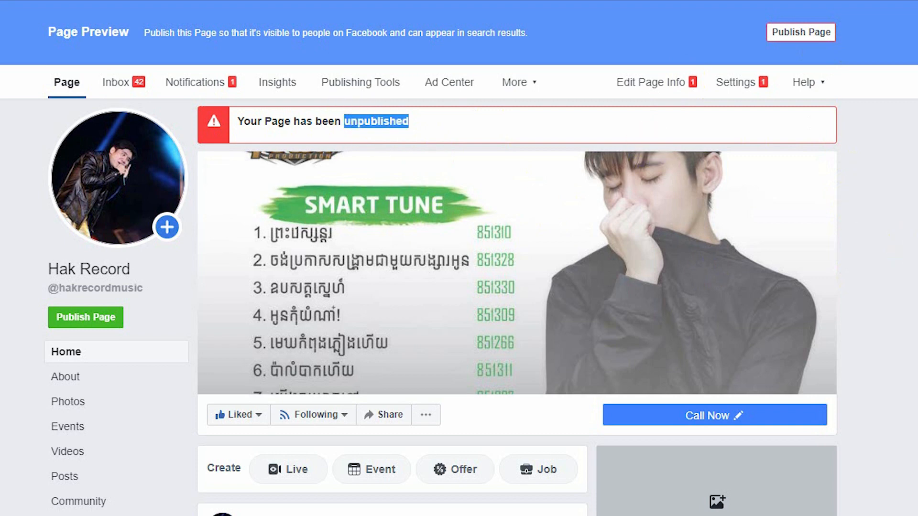
{"action": "left_click", "coordinate": [914, 244]}
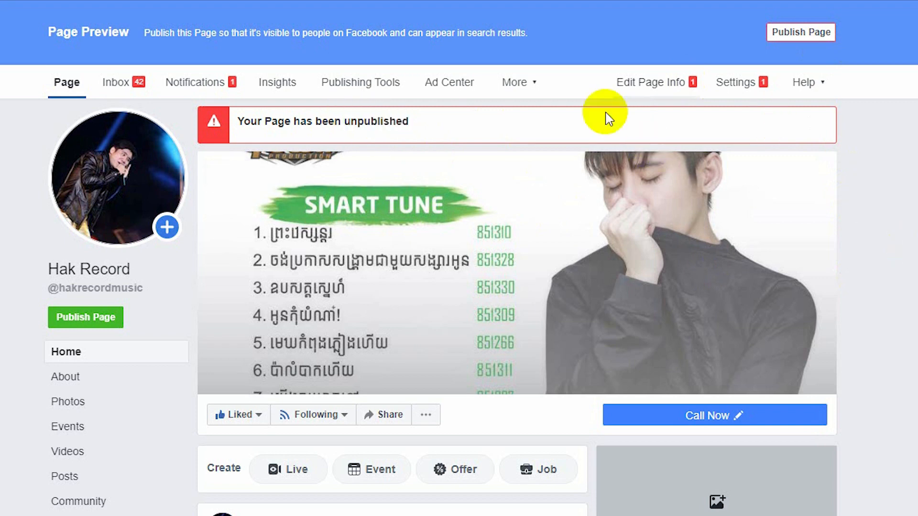
{"action": "left_click_drag", "start_coordinate": [256, 120], "coordinate": [391, 121]}
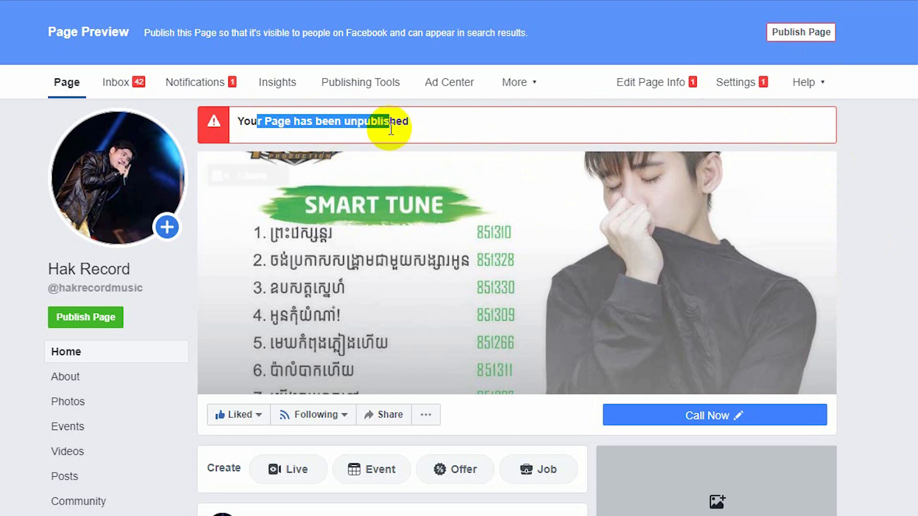
{"action": "left_click", "coordinate": [432, 127]}
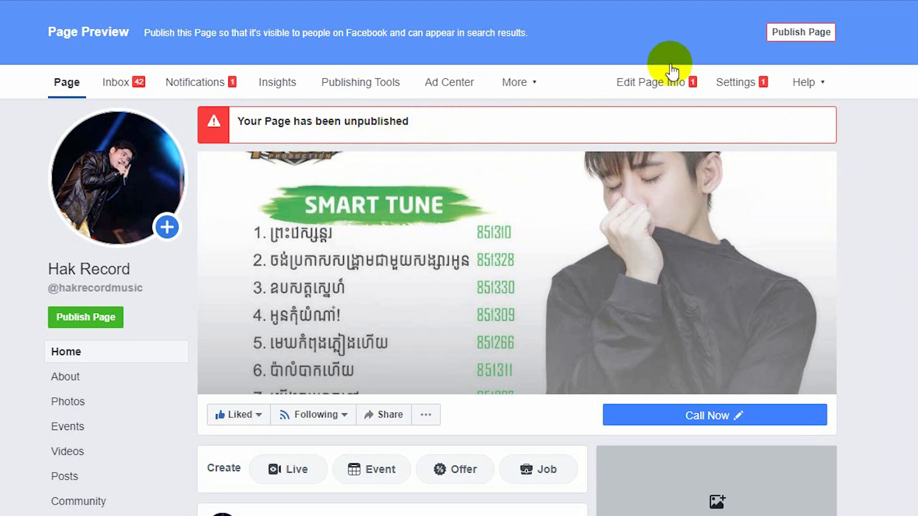
Step: Try to publish the Page from the preview banner and from below the Page name, and dismiss the resulting dialogs
{"action": "left_click", "coordinate": [796, 37]}
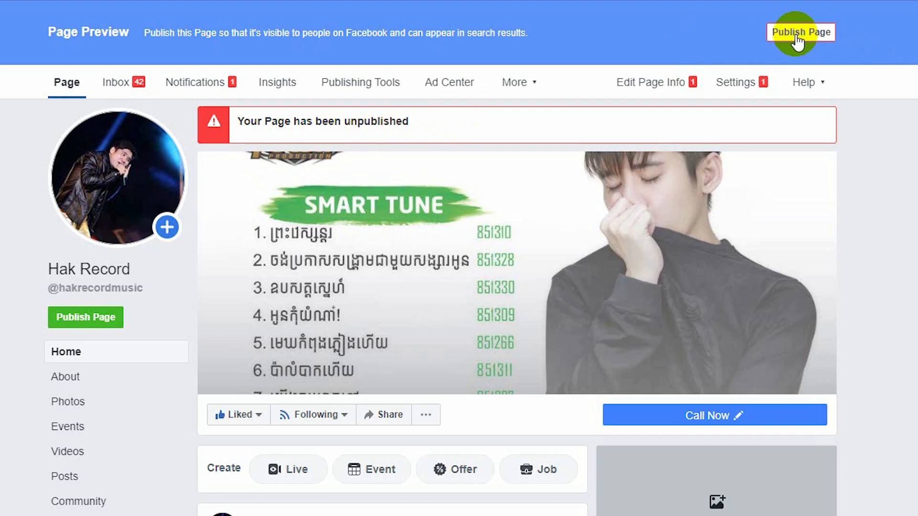
{"action": "mouse_move", "coordinate": [806, 35]}
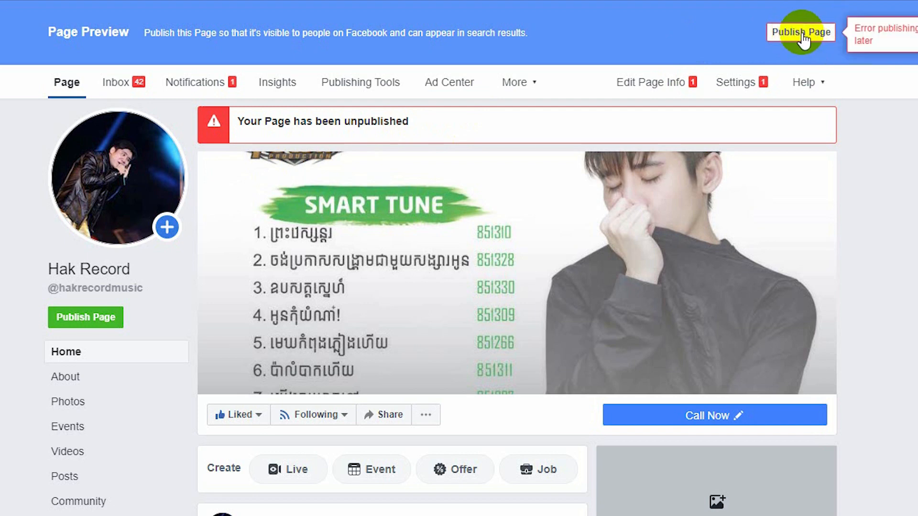
{"action": "left_click", "coordinate": [82, 321]}
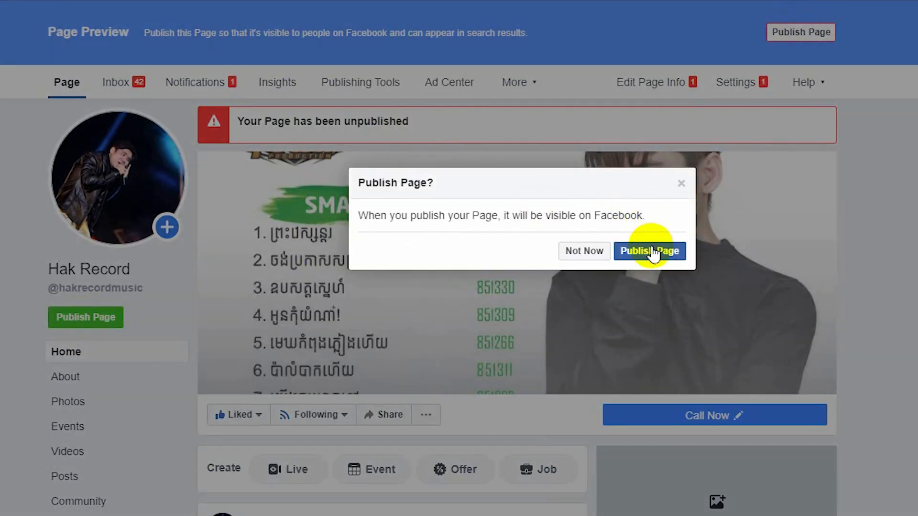
{"action": "left_click", "coordinate": [653, 252]}
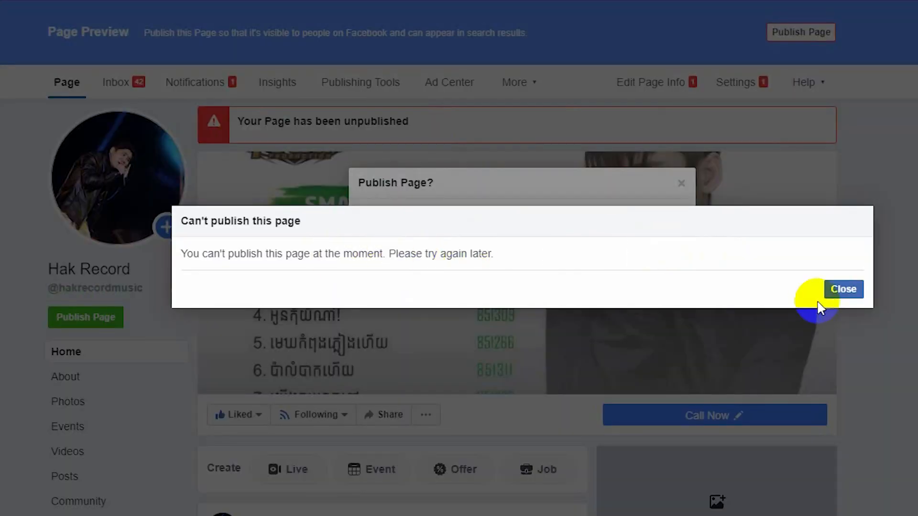
{"action": "left_click", "coordinate": [833, 288]}
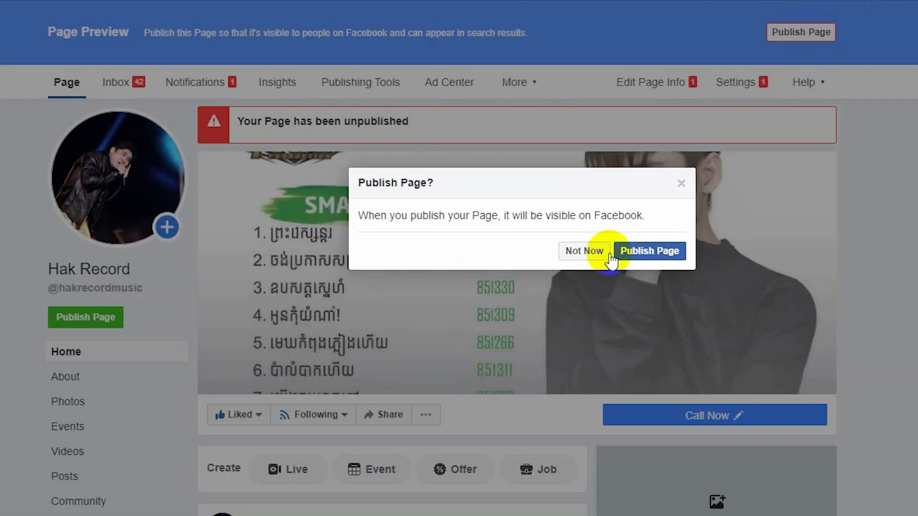
{"action": "left_click", "coordinate": [681, 184]}
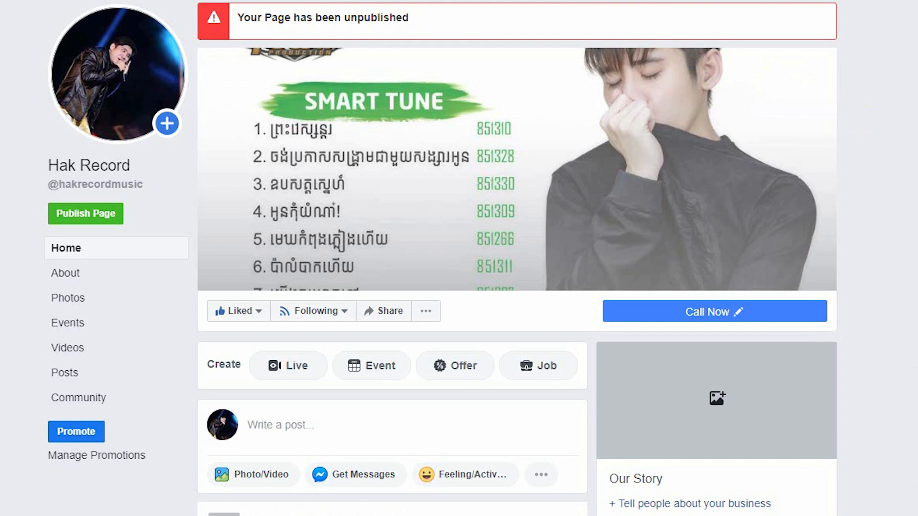
Step: Try to share a public Page post immediately with the uploaded photo acc1.jpg
{"action": "left_click", "coordinate": [268, 477]}
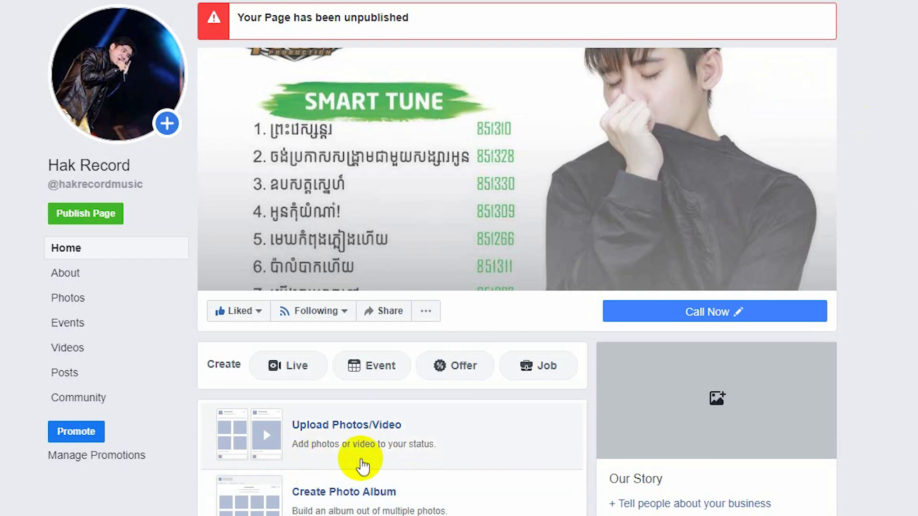
{"action": "left_click", "coordinate": [384, 456]}
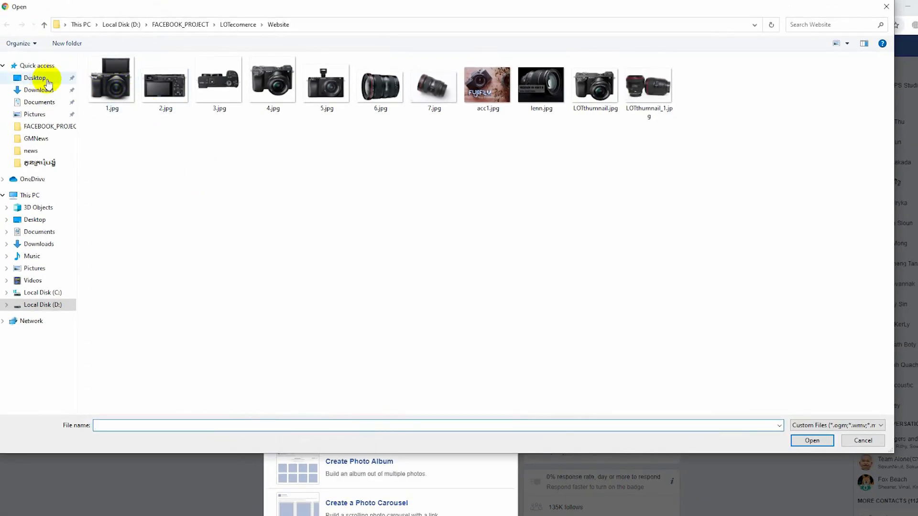
{"action": "left_click", "coordinate": [489, 88]}
{"action": "double_click", "coordinate": [489, 88]}
{"action": "scroll", "coordinate": [682, 252], "scroll_direction": "down", "scroll_amount": 3}
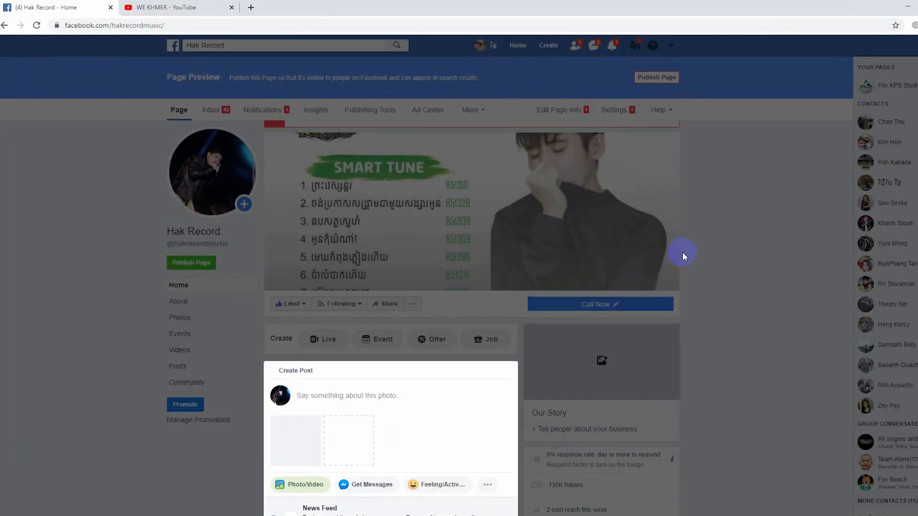
{"action": "left_click", "coordinate": [476, 425]}
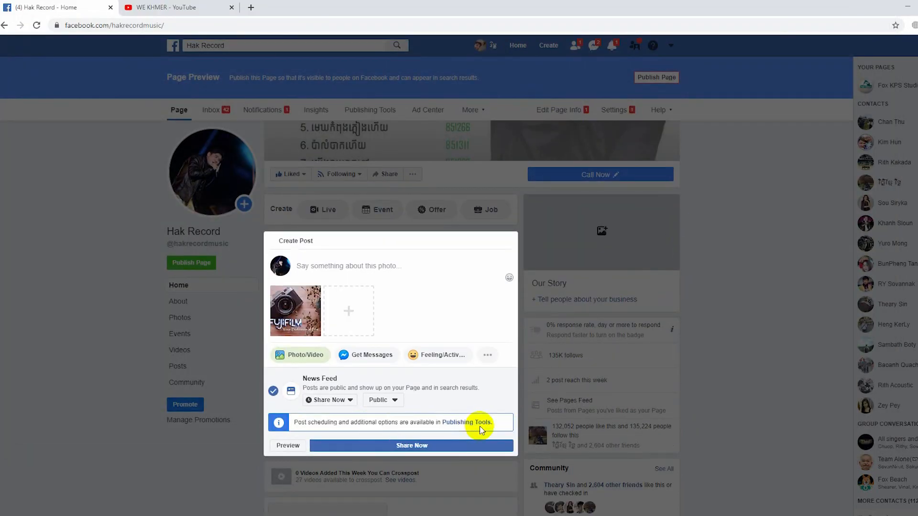
{"action": "left_click", "coordinate": [457, 452]}
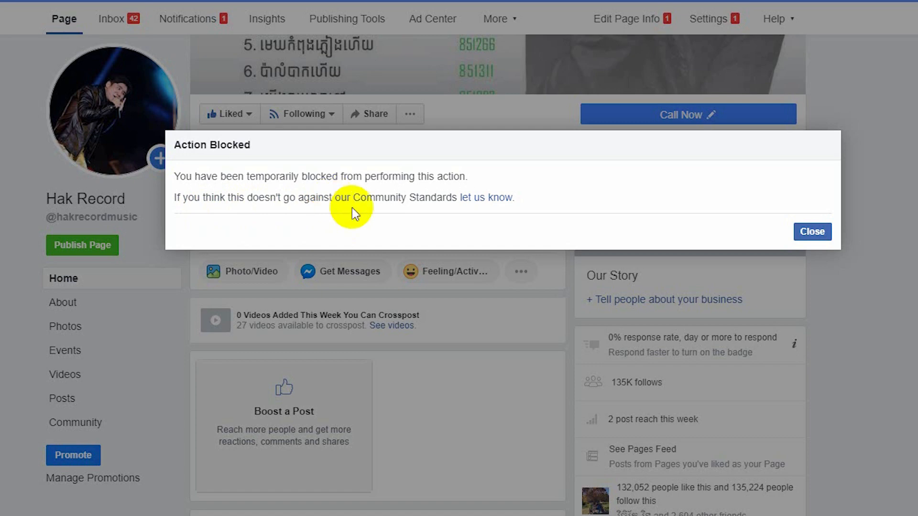
Step: Open the contact form for reporting a mistaken block and enlarge its explanation box
{"action": "left_click", "coordinate": [478, 199]}
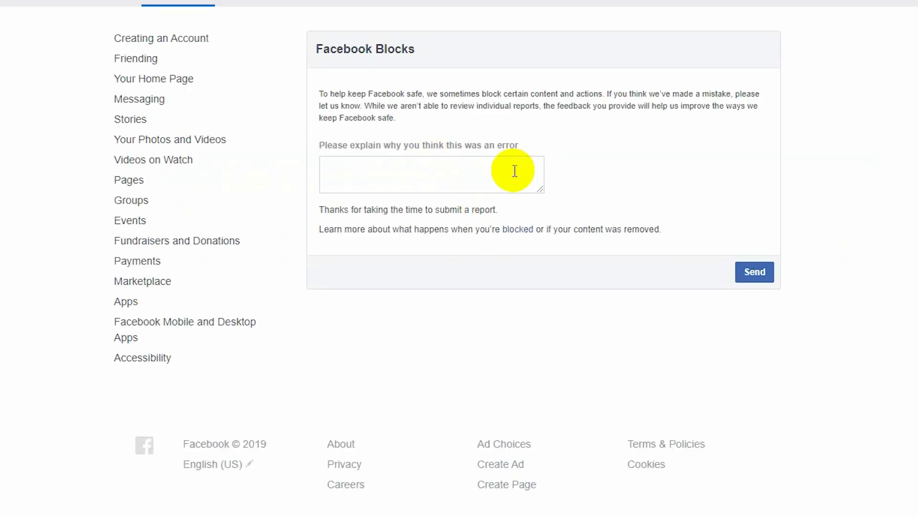
{"action": "left_click", "coordinate": [541, 189]}
{"action": "left_click_drag", "start_coordinate": [541, 189], "coordinate": [658, 331]}
{"action": "left_click", "coordinate": [456, 221]}
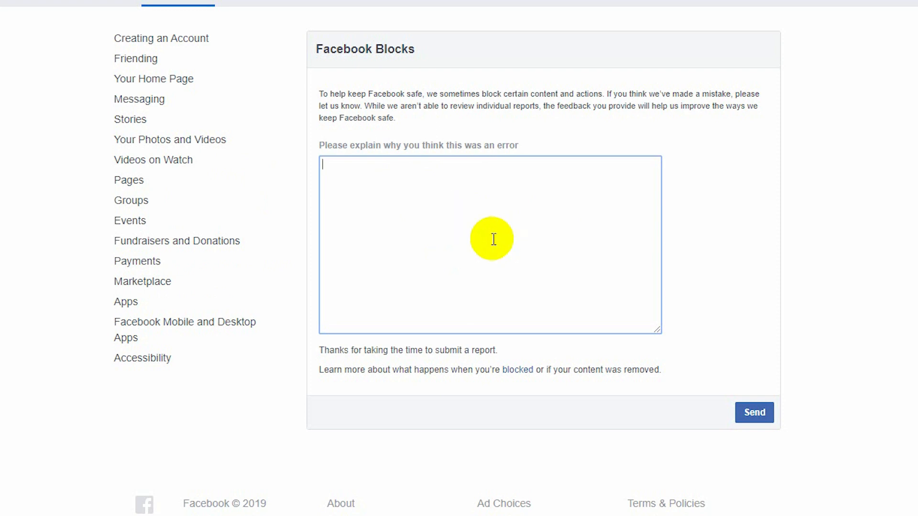
{"action": "left_click_drag", "start_coordinate": [320, 50], "coordinate": [432, 53]}
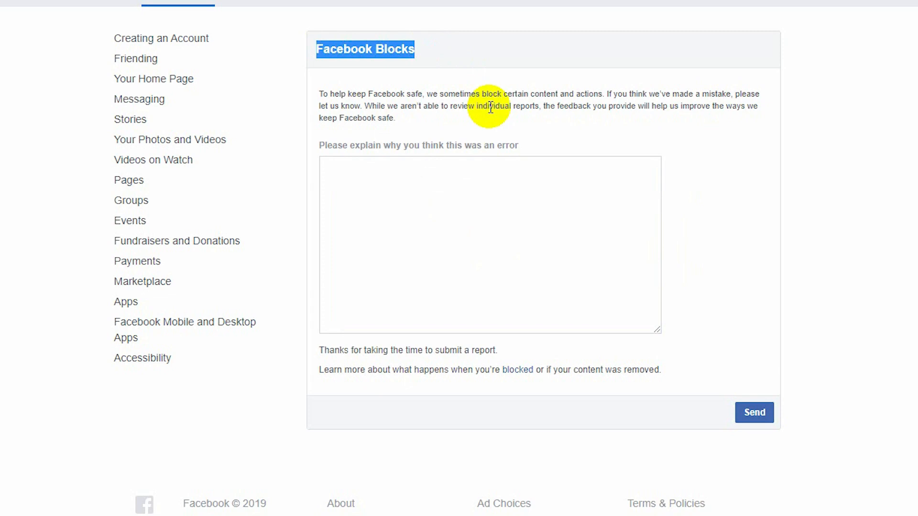
Step: Switch to Notepad and copy the entire appeal message from Request Unpublic page.txt, fitting the window to the screen
{"action": "key", "text": "alt+Tab"}
{"action": "left_click_drag", "start_coordinate": [355, 18], "coordinate": [532, 36]}
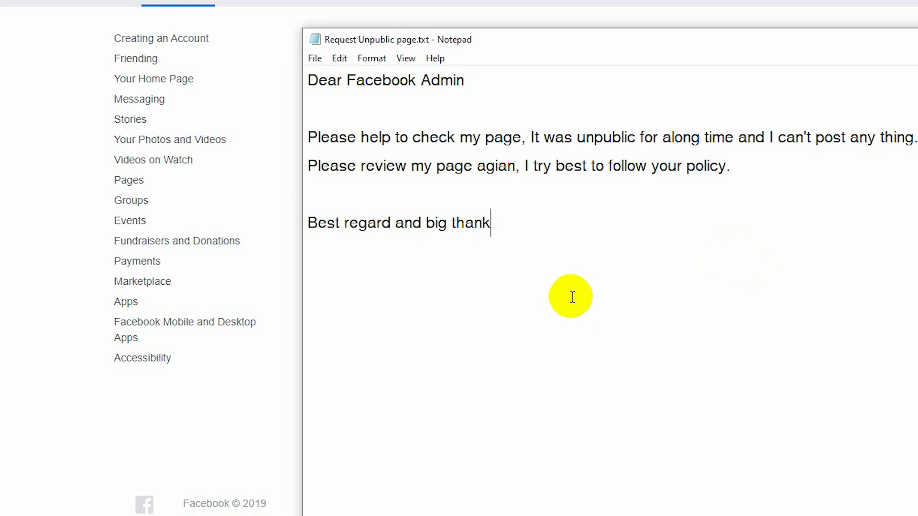
{"action": "left_click_drag", "start_coordinate": [664, 515], "coordinate": [662, 426]}
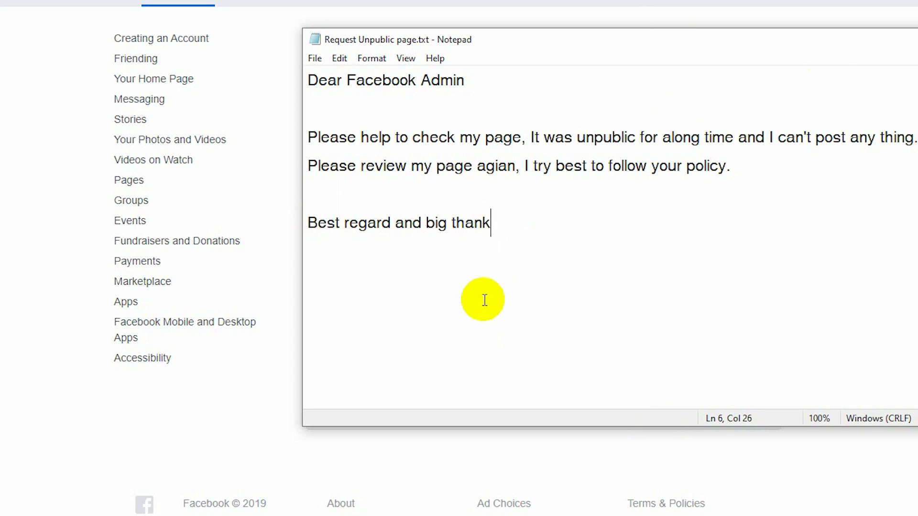
{"action": "left_click_drag", "start_coordinate": [500, 225], "coordinate": [305, 83]}
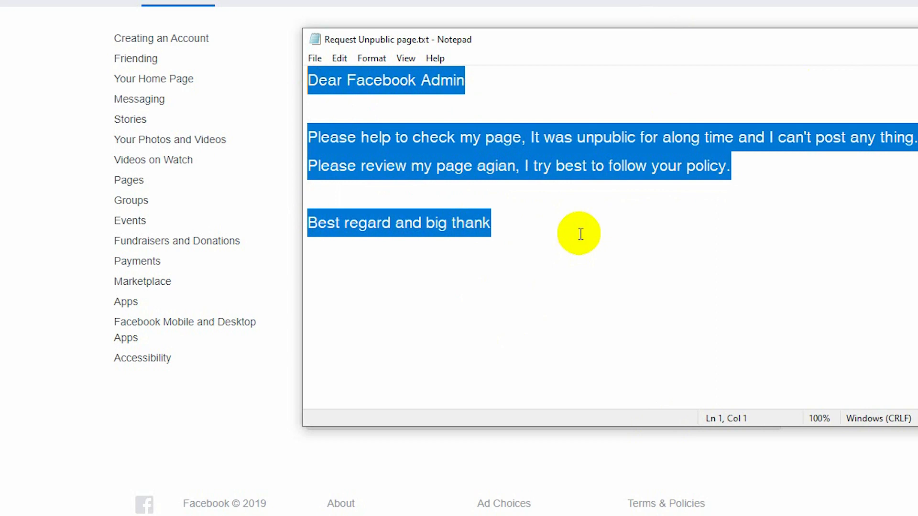
{"action": "left_click", "coordinate": [581, 234]}
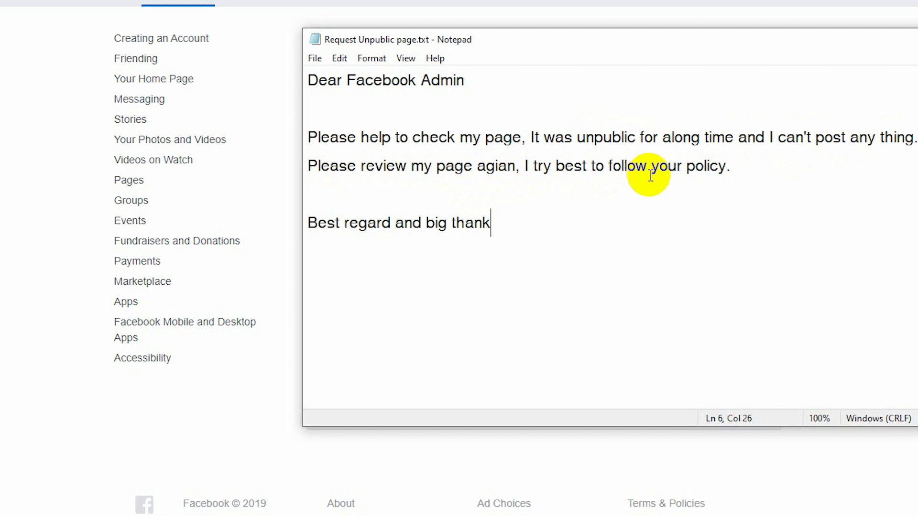
{"action": "left_click_drag", "start_coordinate": [509, 221], "coordinate": [305, 84]}
{"action": "key", "text": "ctrl+c"}
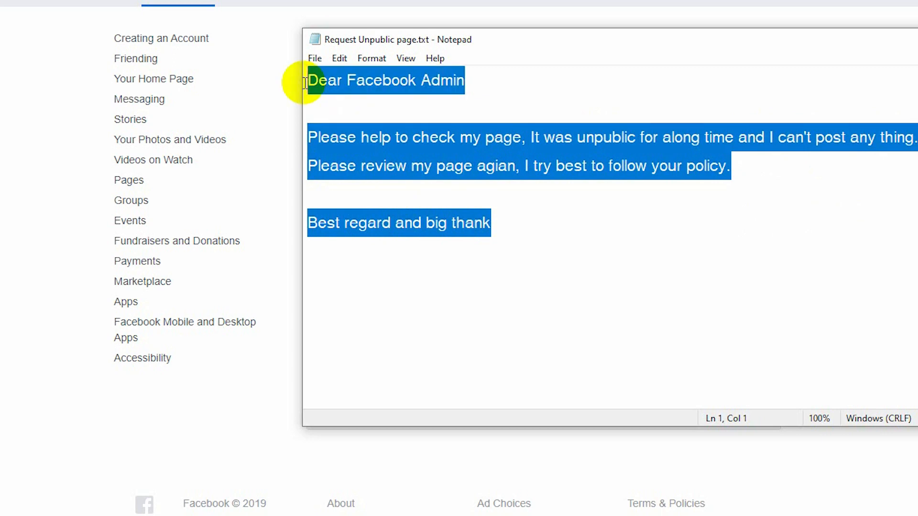
Step: Return to the Facebook Blocks form in the browser, paste the copied appeal message as the explanation, and send the report
{"action": "left_click", "coordinate": [912, 34]}
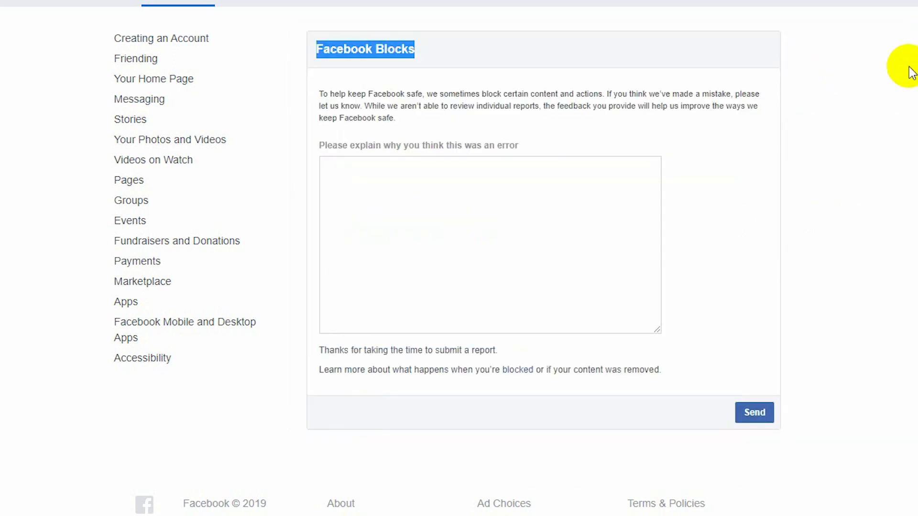
{"action": "left_click", "coordinate": [365, 178]}
{"action": "key", "text": "ctrl+v"}
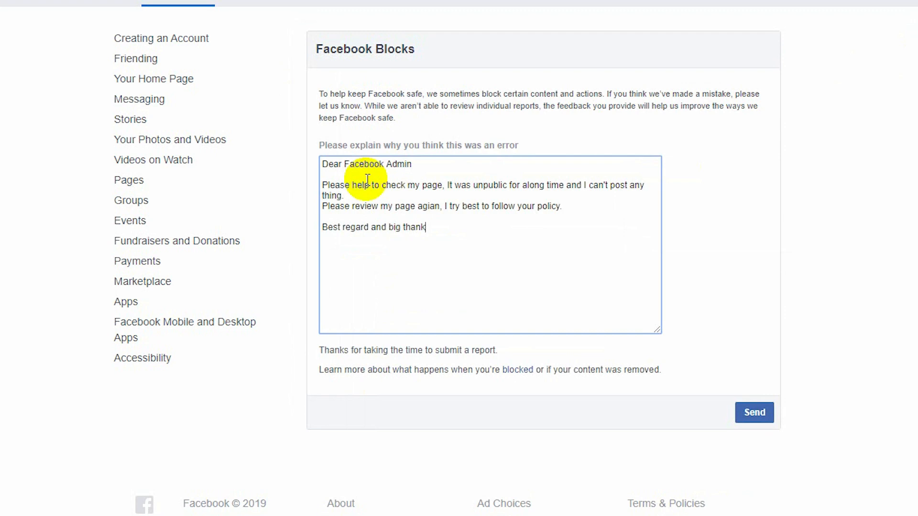
{"action": "left_click", "coordinate": [755, 414]}
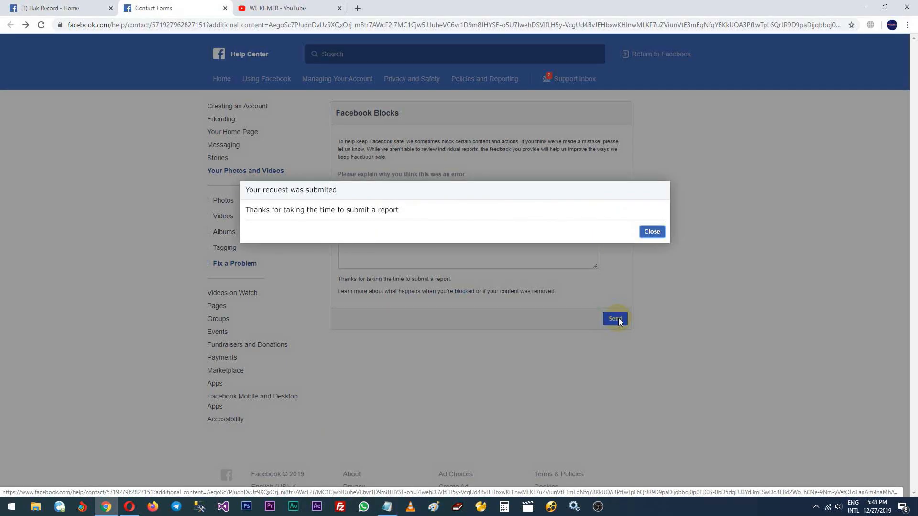